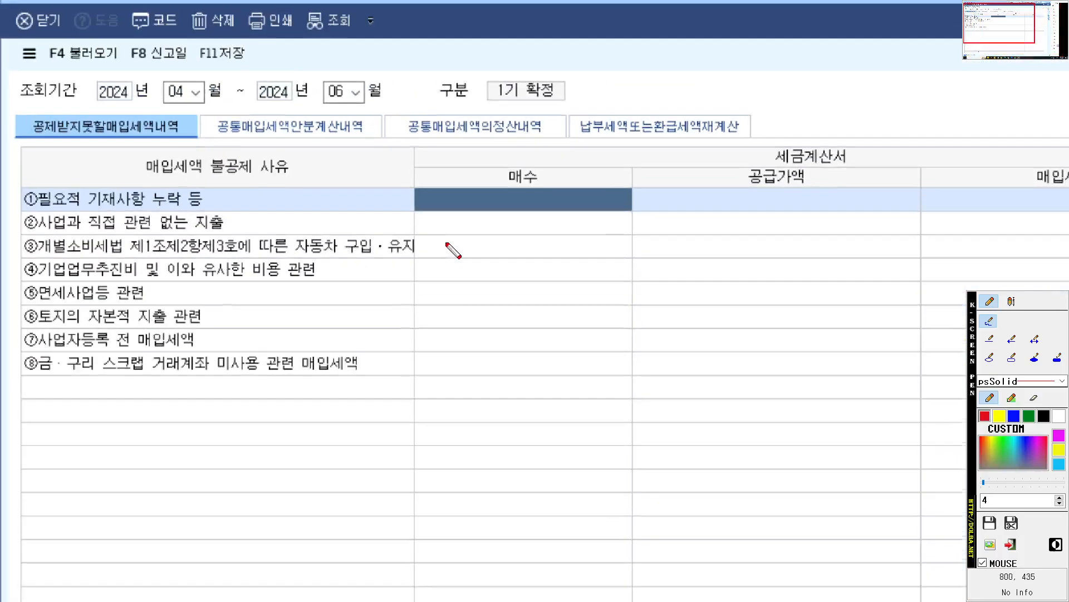
# - Underline the 공제받지못할매입세액내역 and 공통매입세액의정산내역 tab titles with the screen pen, and clear the marks
pyautogui.moveTo(31, 144); pyautogui.dragTo(205, 144)
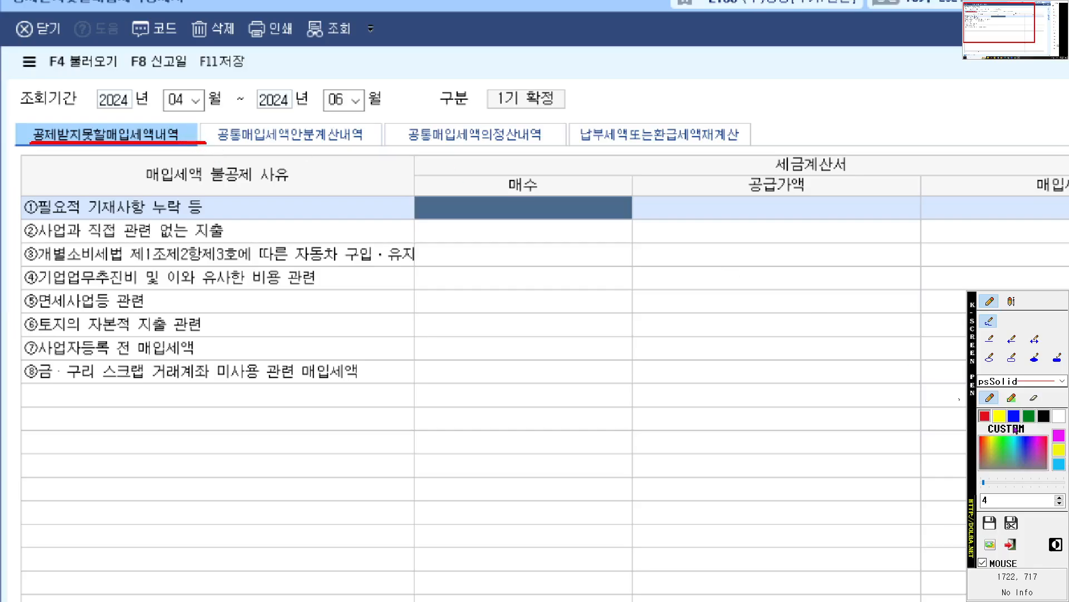
pyautogui.moveTo(388, 144)
pyautogui.mouseDown()
pyautogui.moveTo(547, 143)
pyautogui.moveTo(437, 105)
pyautogui.moveTo(519, 162)
pyautogui.mouseUp()
pyautogui.press('Escape')
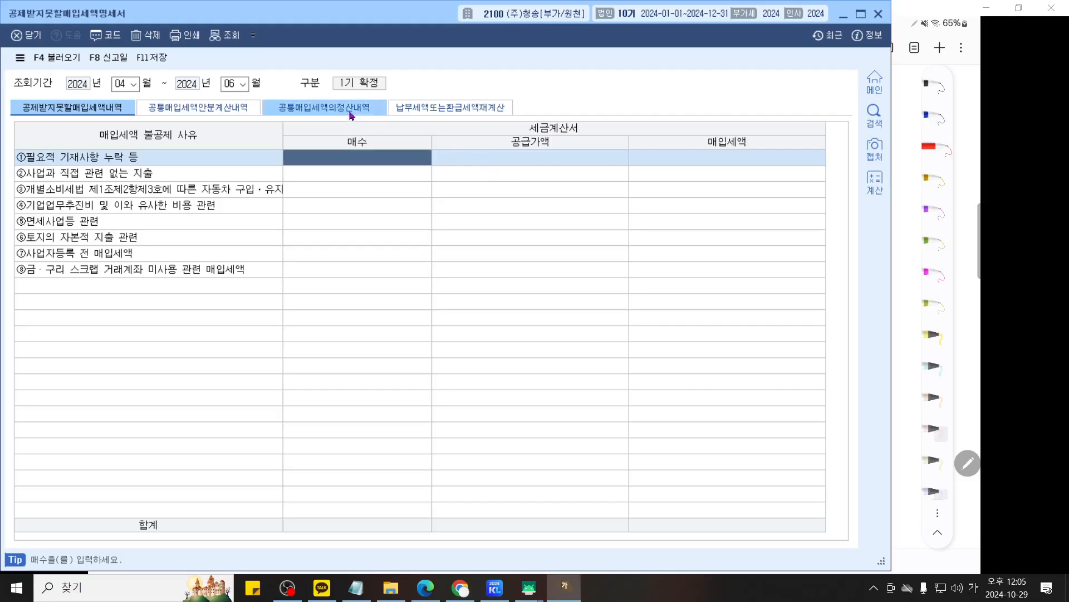
# - Open the 공통매입세액의정산내역 form and choose 당해과세기간의 공급가액기준 as the 산식, declining to load voucher data
pyautogui.click(352, 112)
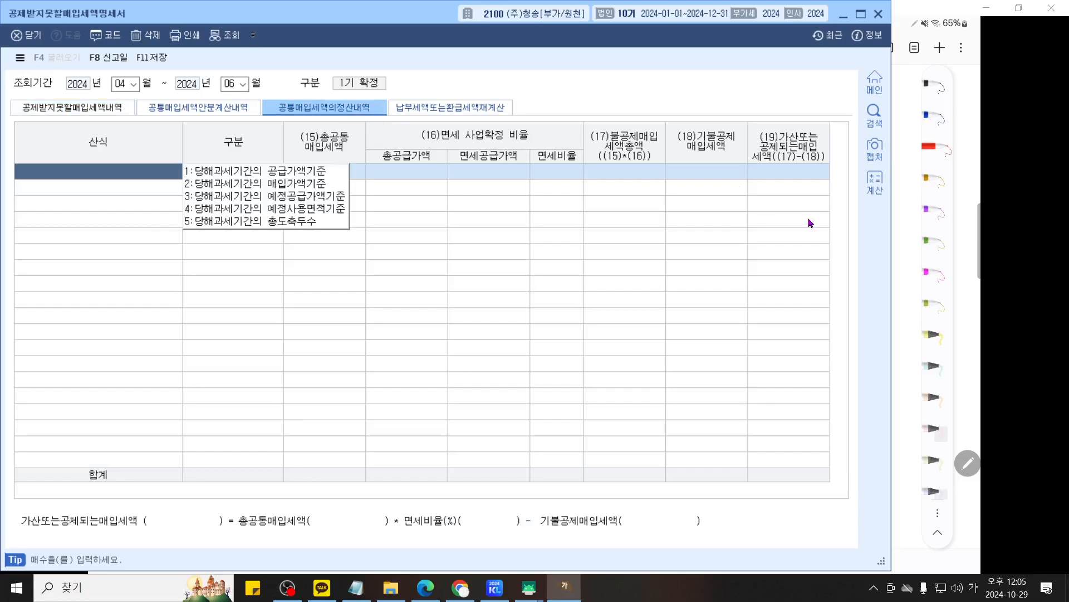
pyautogui.hotkey('ctrl', '2')
pyautogui.scroll(1, 545, 290)
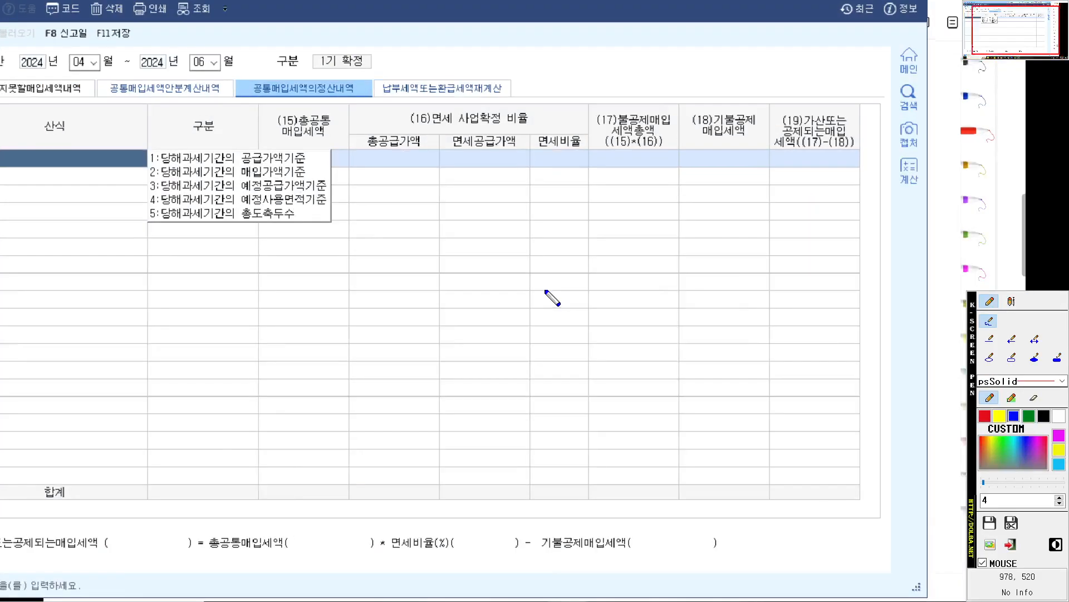
pyautogui.scroll(3, 546, 291)
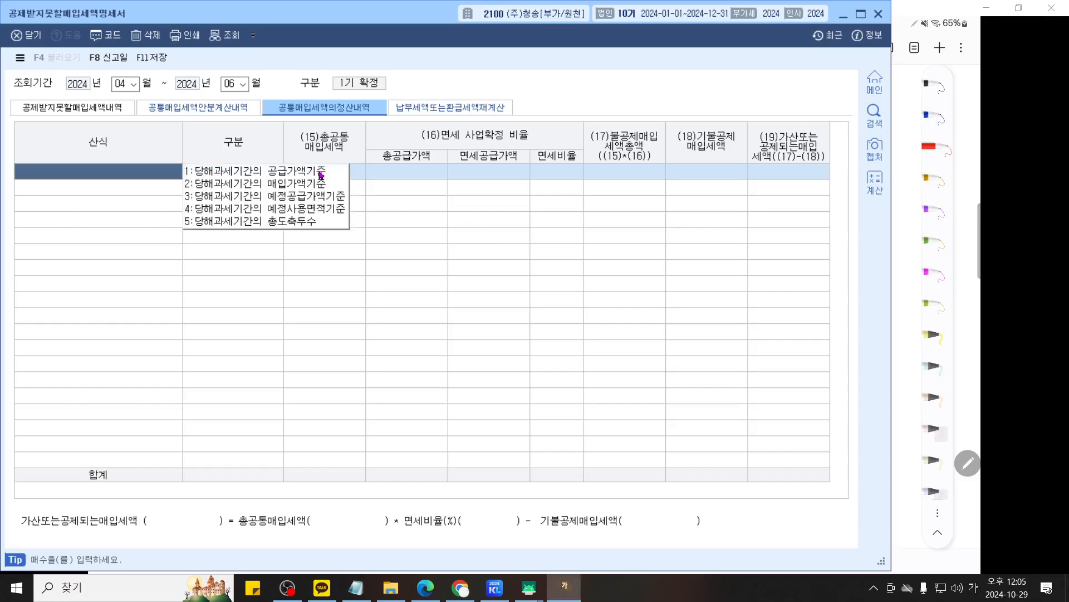
pyautogui.click(321, 175)
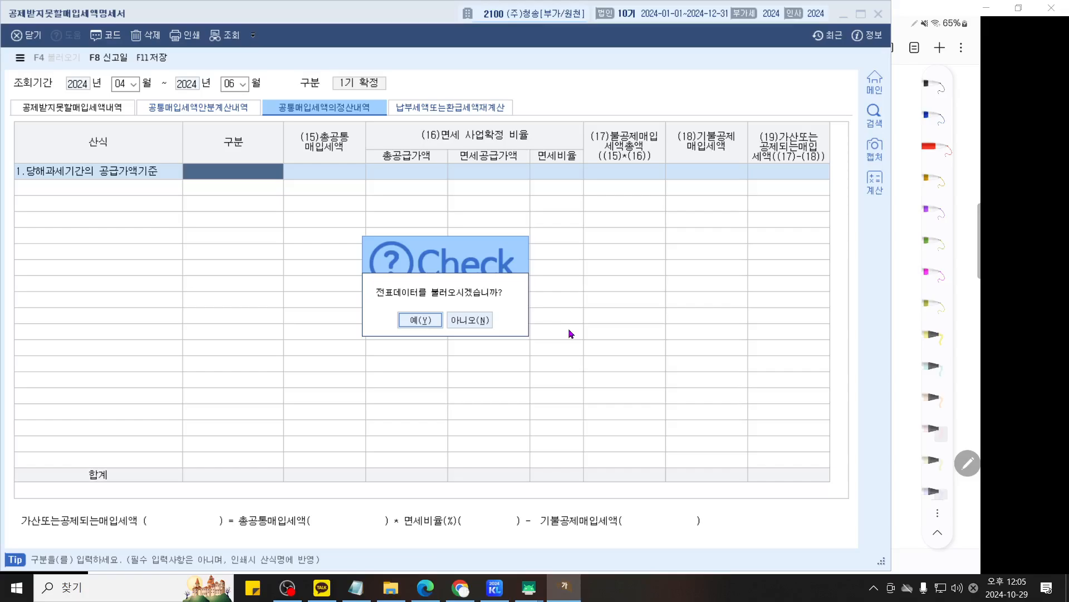
pyautogui.click(481, 321)
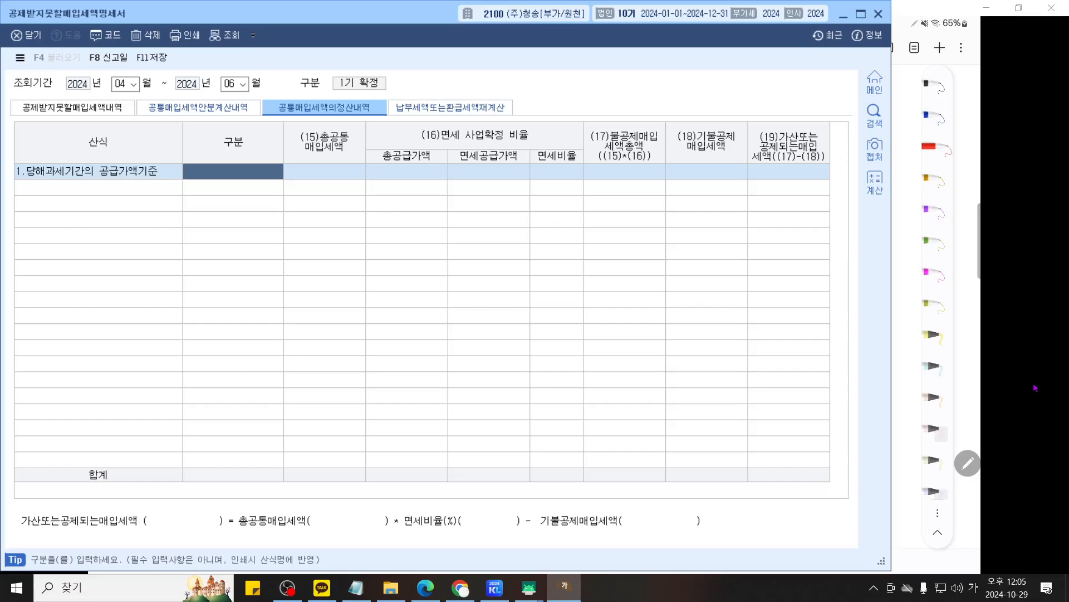
# - Underline the tip that the 구분 entry is not mandatory with the screen pen, and clear the mark
pyautogui.hotkey('ctrl', '2')
pyautogui.scroll(5, 501, 448)
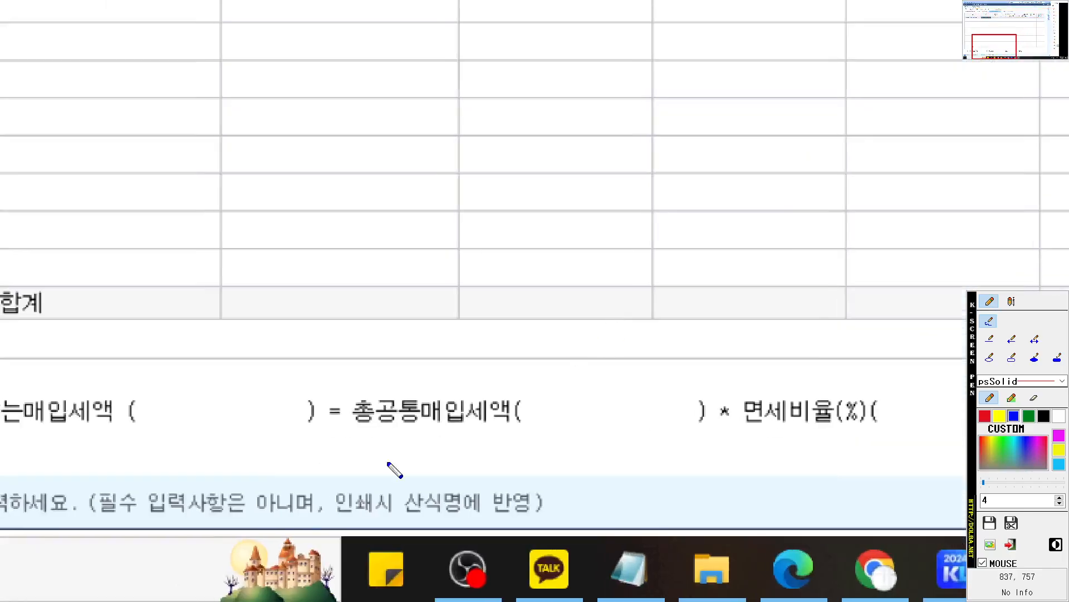
pyautogui.moveTo(288, 515); pyautogui.dragTo(546, 515)
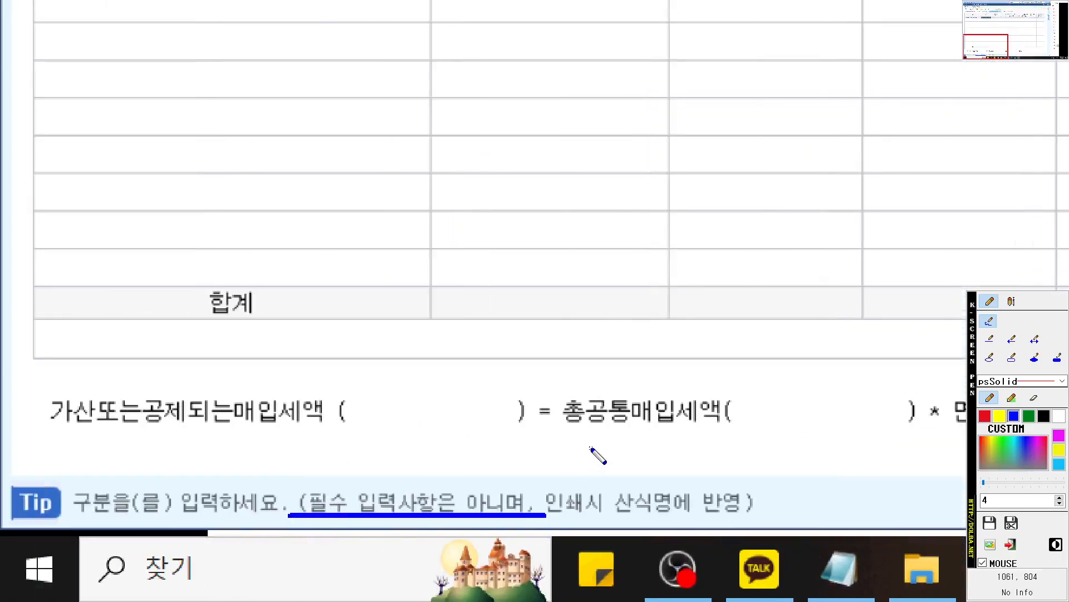
pyautogui.press('Escape')
# - Leave 구분 blank, consult the textbook example, and enter 34,000,000 as 총공통매입세액
pyautogui.press('Return')
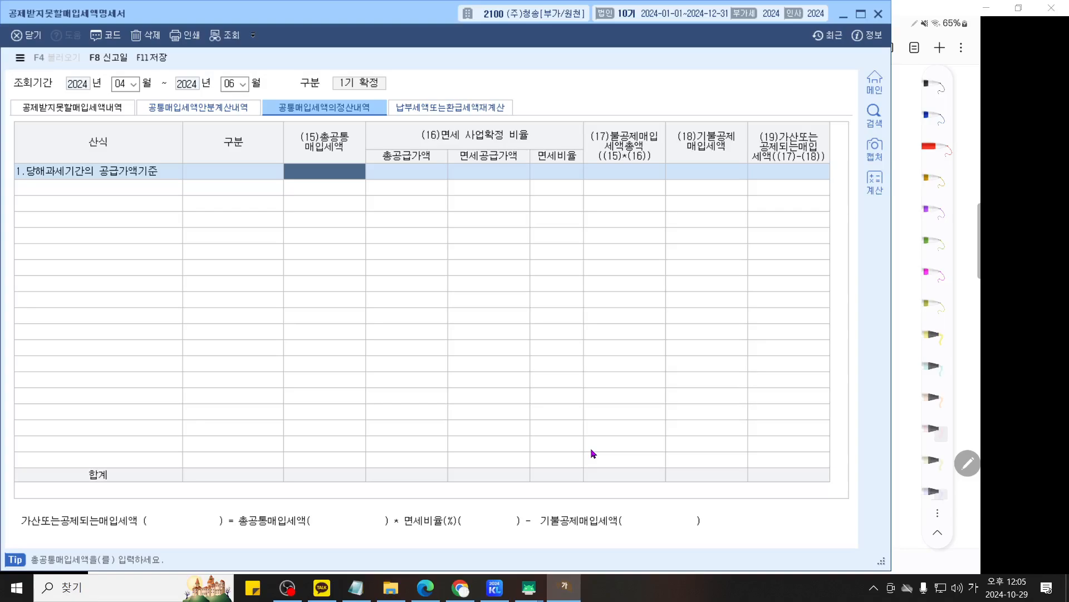
pyautogui.click(528, 587)
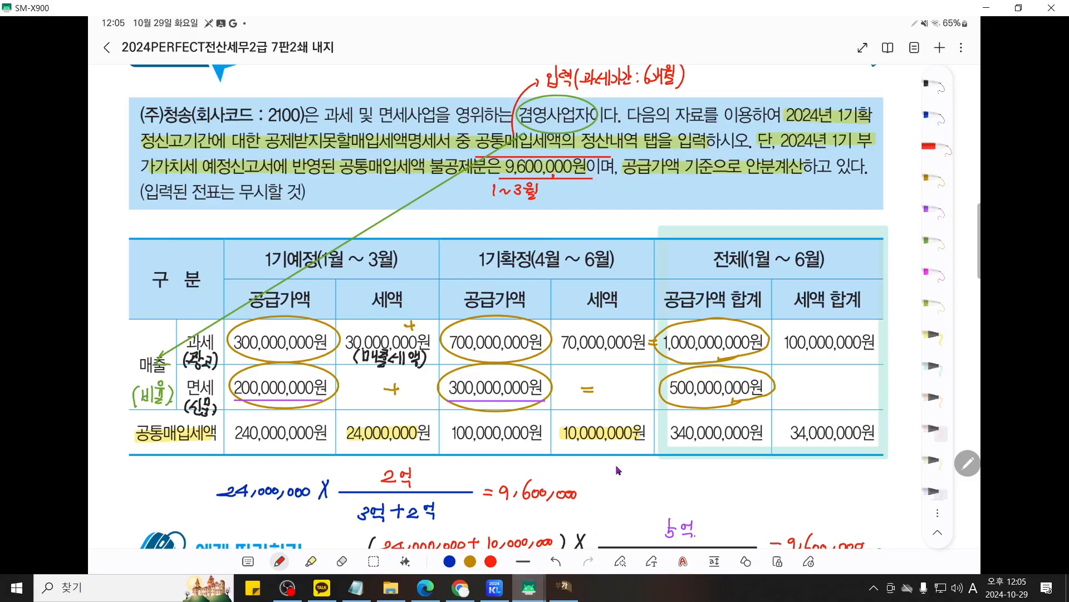
pyautogui.scroll(-5, 610, 483)
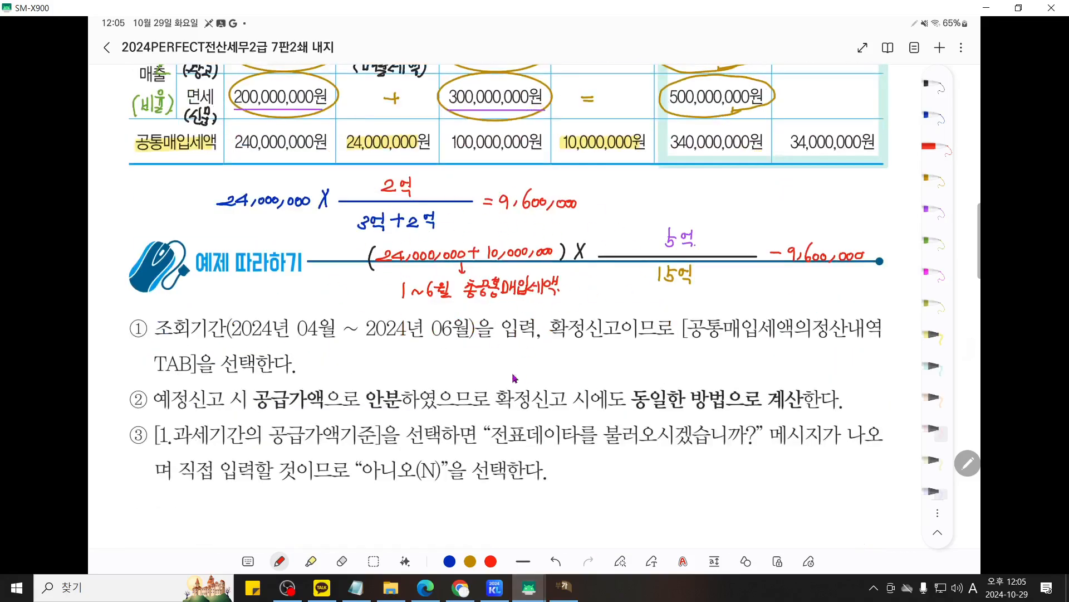
pyautogui.click(563, 586)
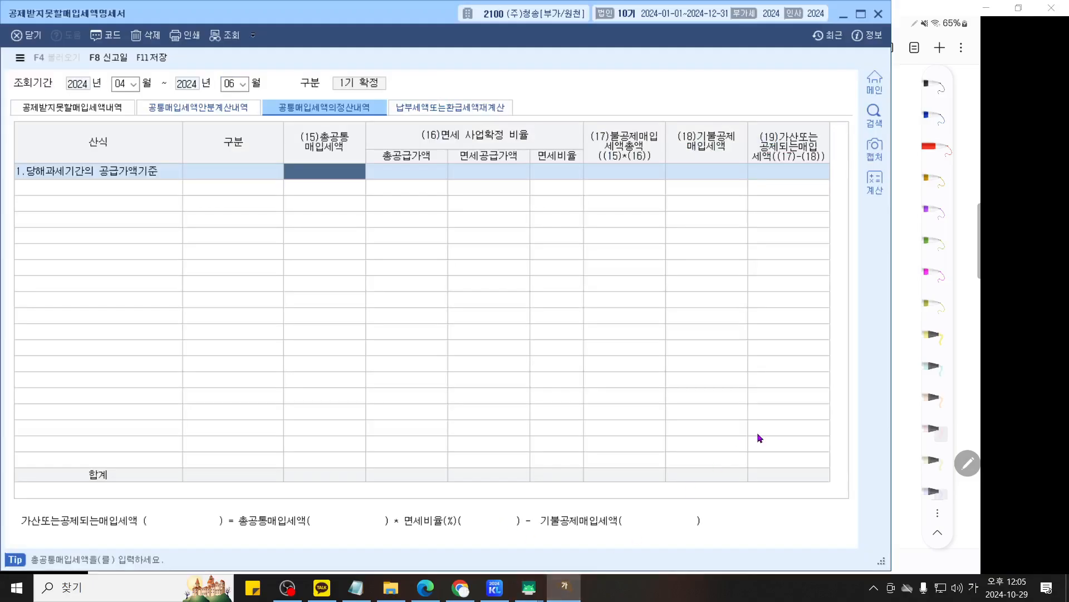
pyautogui.write('34000000')
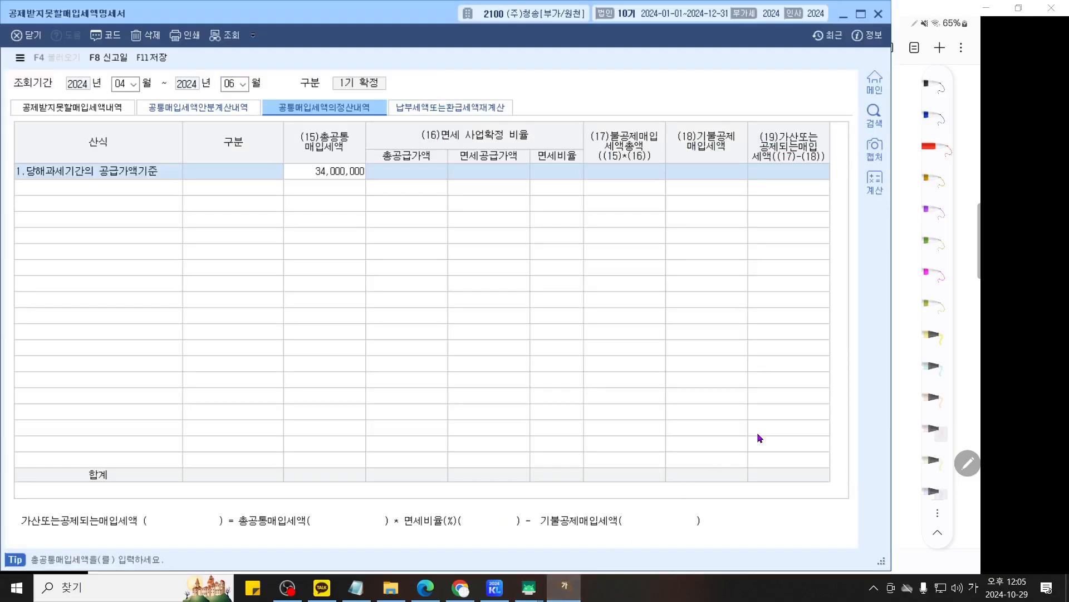
pyautogui.press('Return')
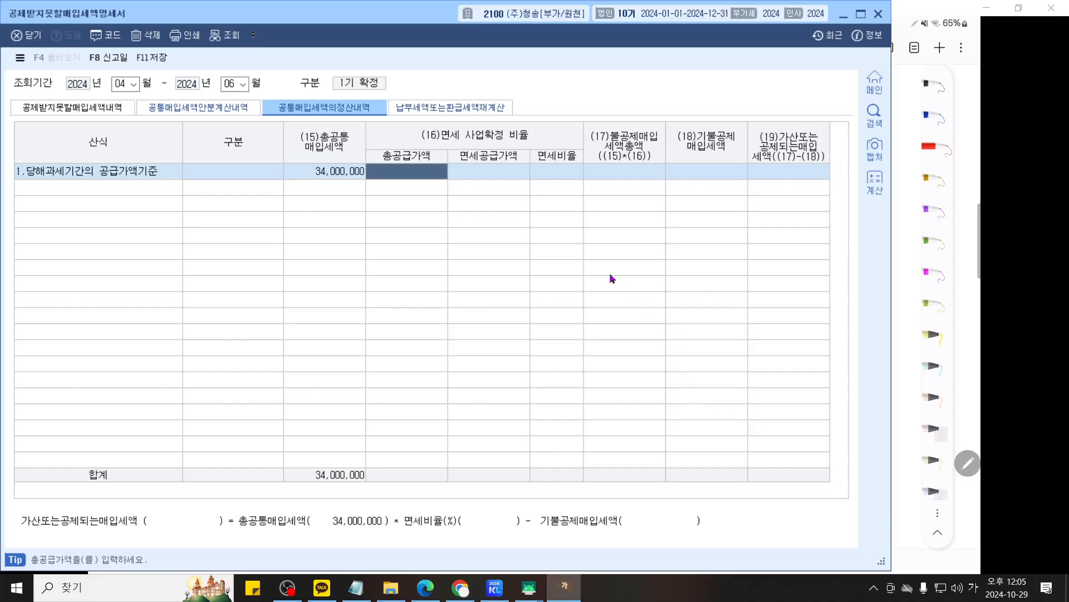
# - Underline the 안분계산 and 정산내역 tab titles, circle 비율 in the (16) heading with an arrow to 총공급가액, and clear the marks
pyautogui.press('F12')
pyautogui.scroll(3, 591, 235)
pyautogui.moveTo(586, 223); pyautogui.dragTo(708, 265)
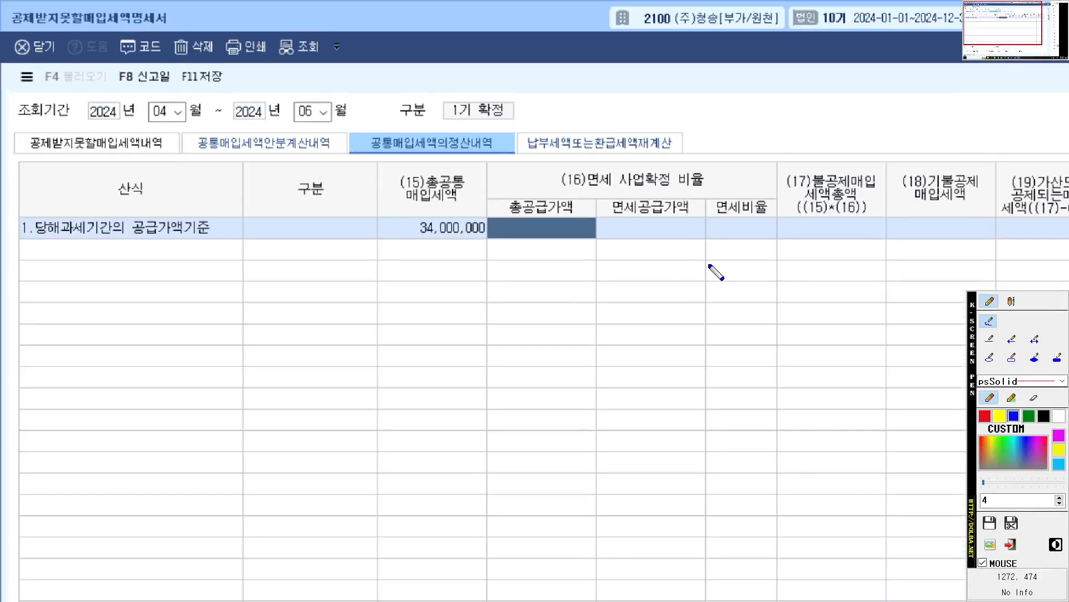
pyautogui.moveTo(365, 159); pyautogui.dragTo(423, 159)
pyautogui.moveTo(189, 159); pyautogui.dragTo(303, 159)
pyautogui.moveTo(724, 179)
pyautogui.mouseDown()
pyautogui.moveTo(665, 187)
pyautogui.moveTo(734, 182)
pyautogui.moveTo(724, 193)
pyautogui.mouseUp()
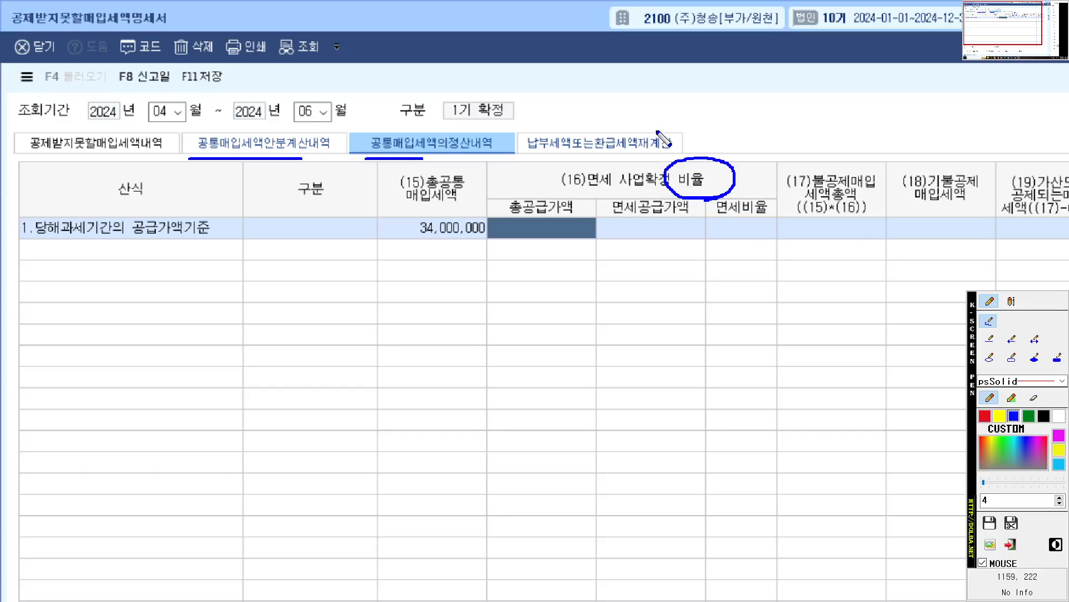
pyautogui.moveTo(680, 165)
pyautogui.mouseDown()
pyautogui.moveTo(557, 161)
pyautogui.moveTo(546, 192)
pyautogui.moveTo(585, 194)
pyautogui.mouseUp()
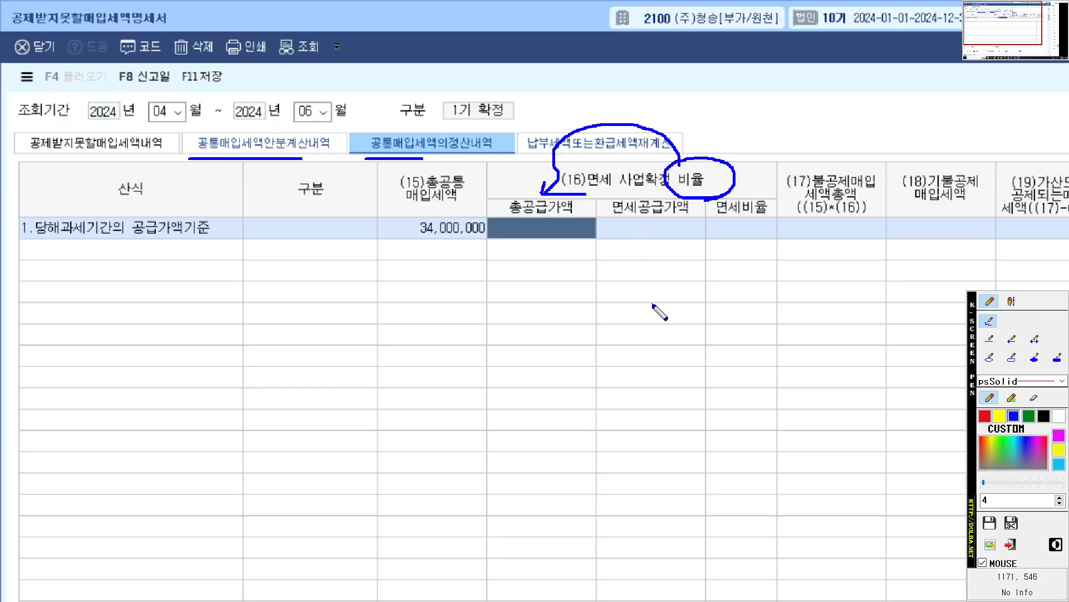
pyautogui.press('Escape')
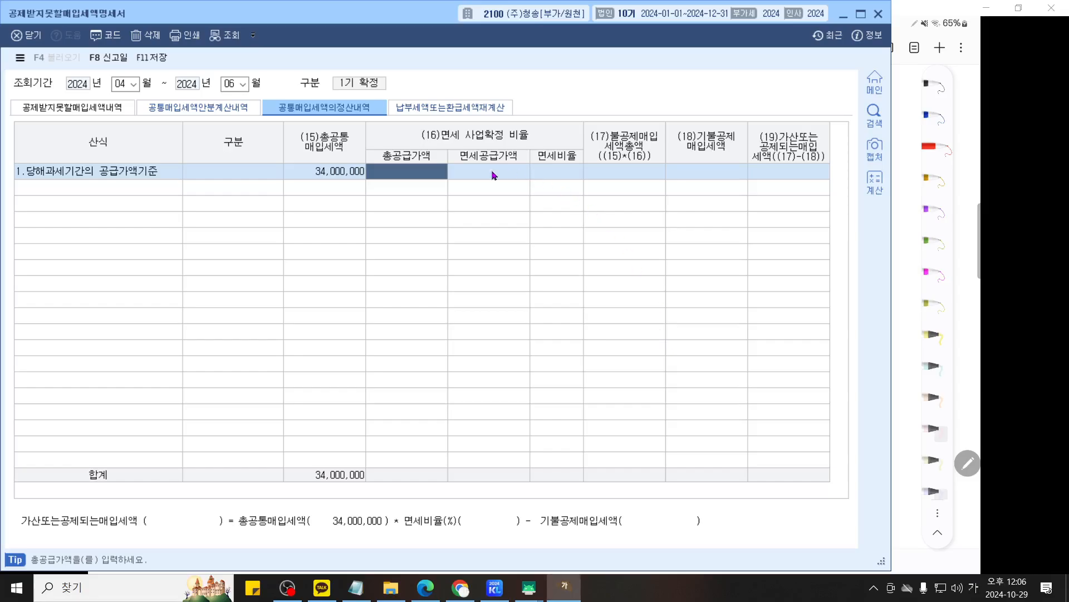
# - Narrow the 구분 column, widen the 총공급가액 column, and enter the textbook's 1,500,000,000 as 총공급가액
pyautogui.moveTo(281, 141); pyautogui.dragTo(222, 141)
pyautogui.moveTo(386, 158); pyautogui.dragTo(412, 157)
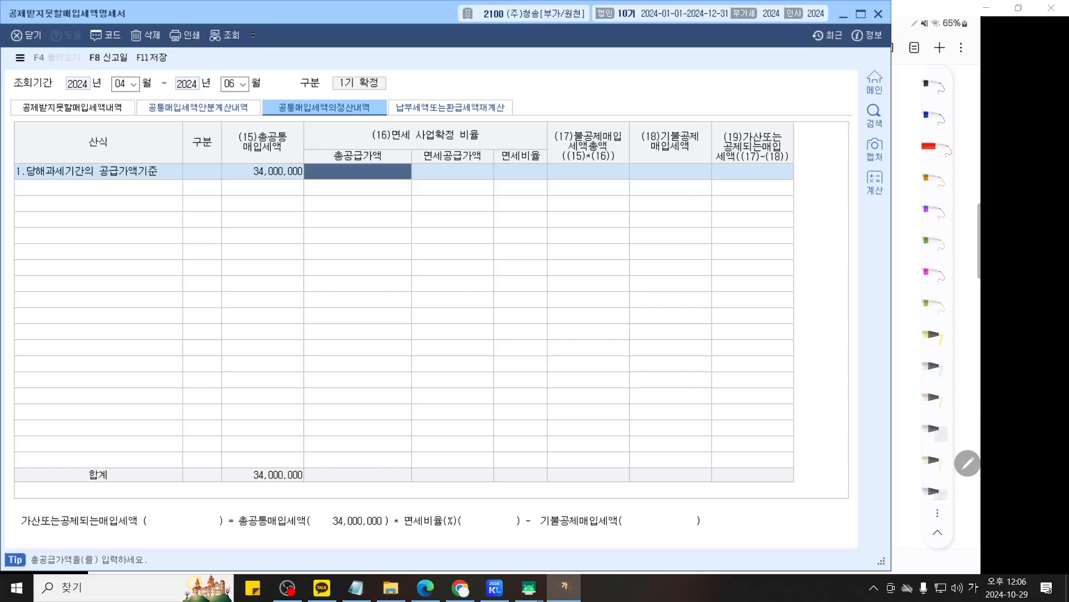
pyautogui.click(529, 587)
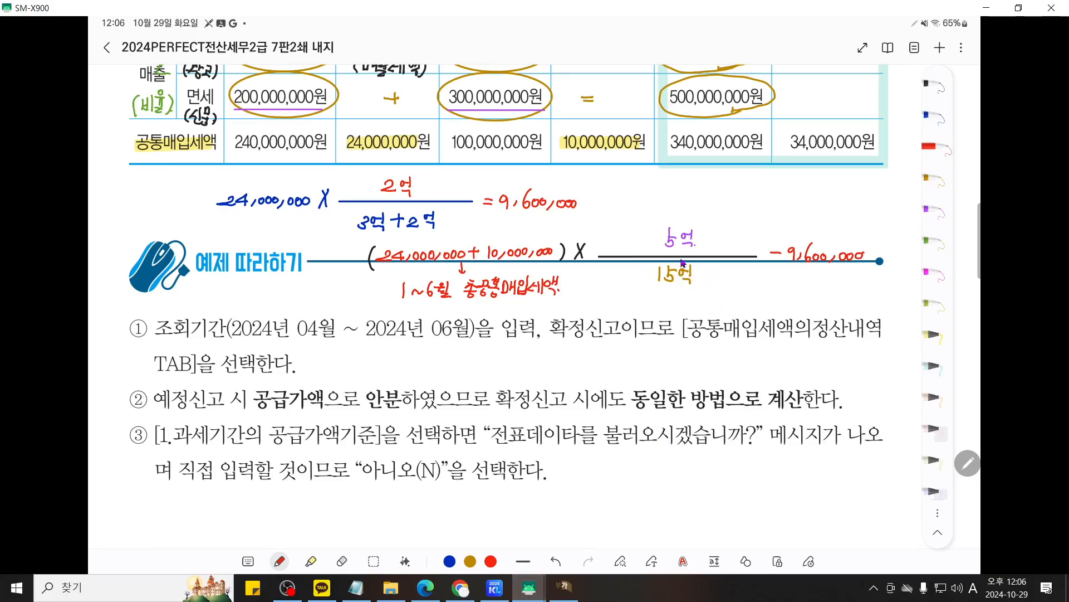
pyautogui.scroll(-1, 667, 287)
pyautogui.hscroll(-2, 667, 287)
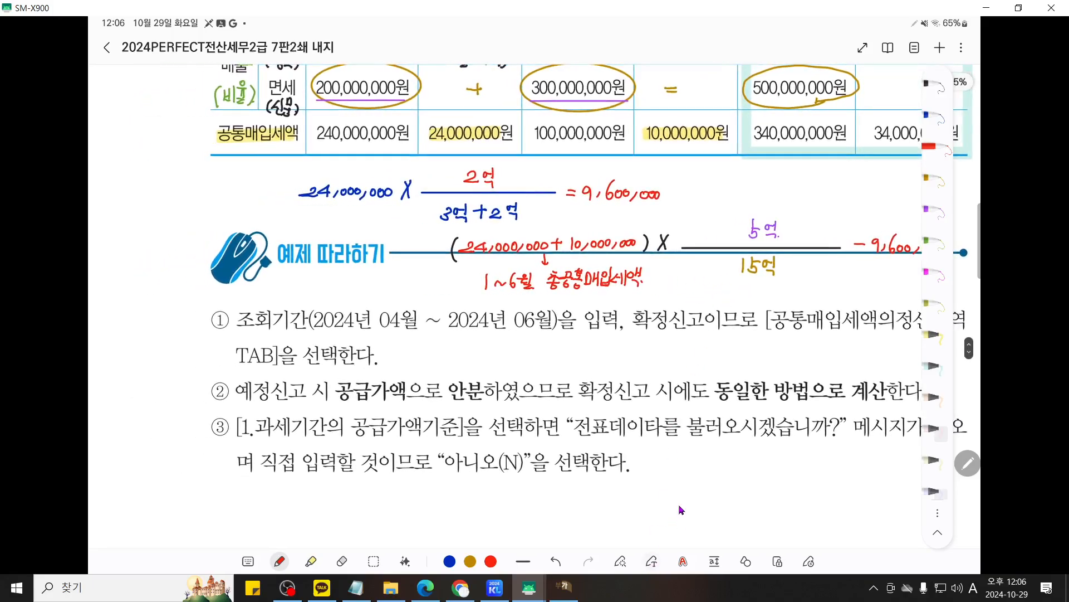
pyautogui.hotkey('alt', 'Tab')
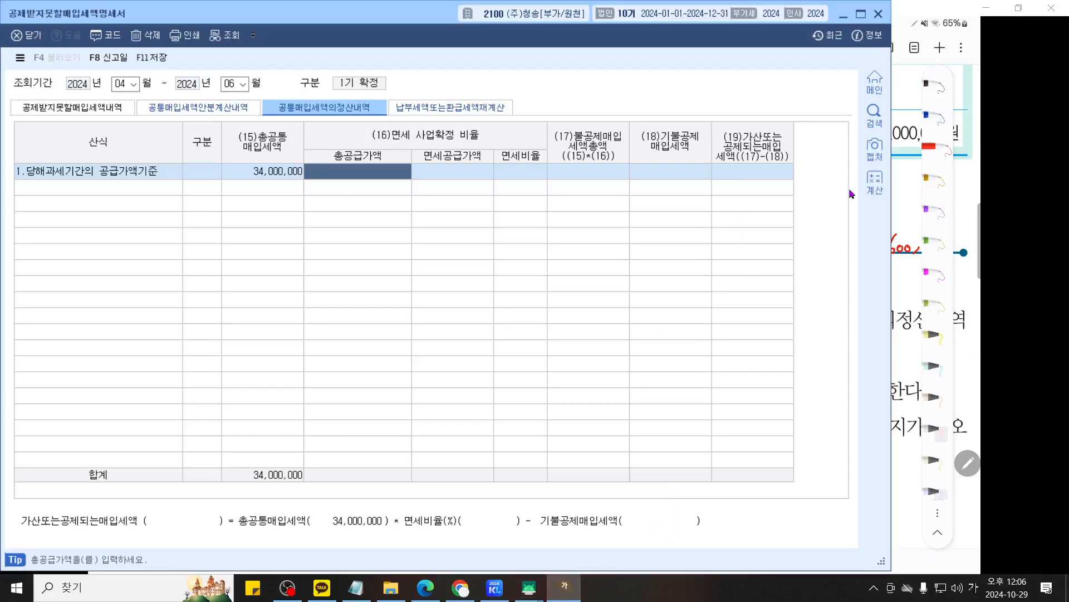
pyautogui.write('1,500,000,000')
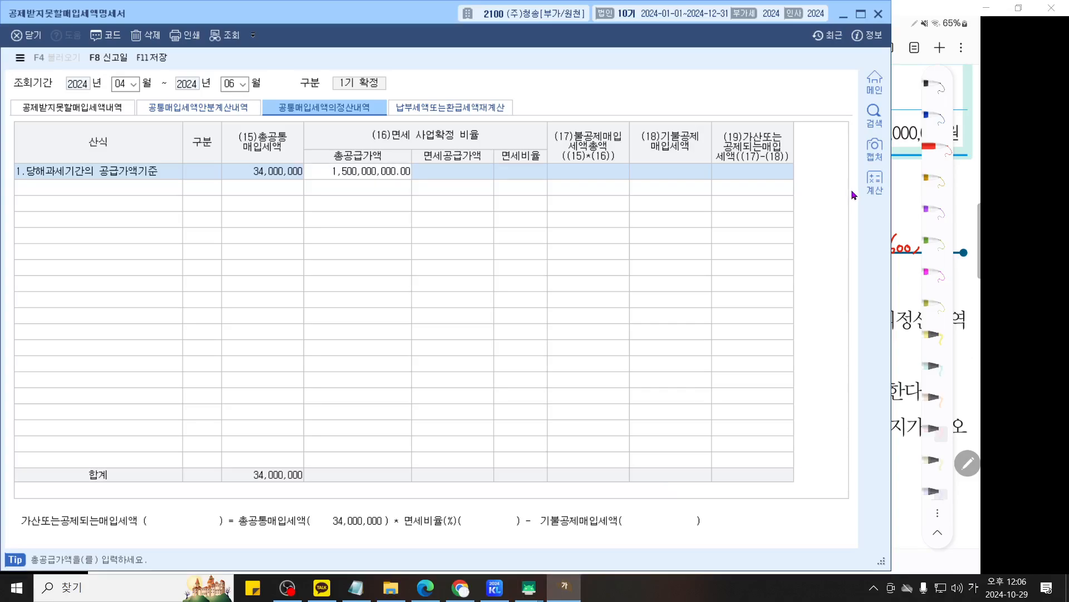
pyautogui.press('Return')
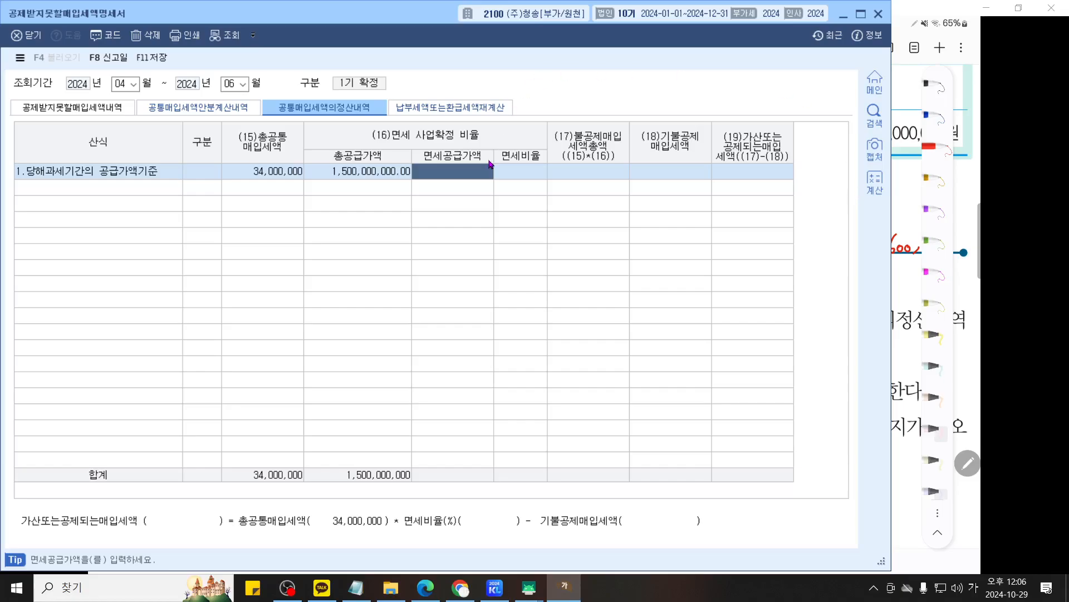
# - Widen the 면세공급가액 column and enter the textbook's 500,000,000 as 면세공급가액
pyautogui.moveTo(491, 163); pyautogui.dragTo(502, 184)
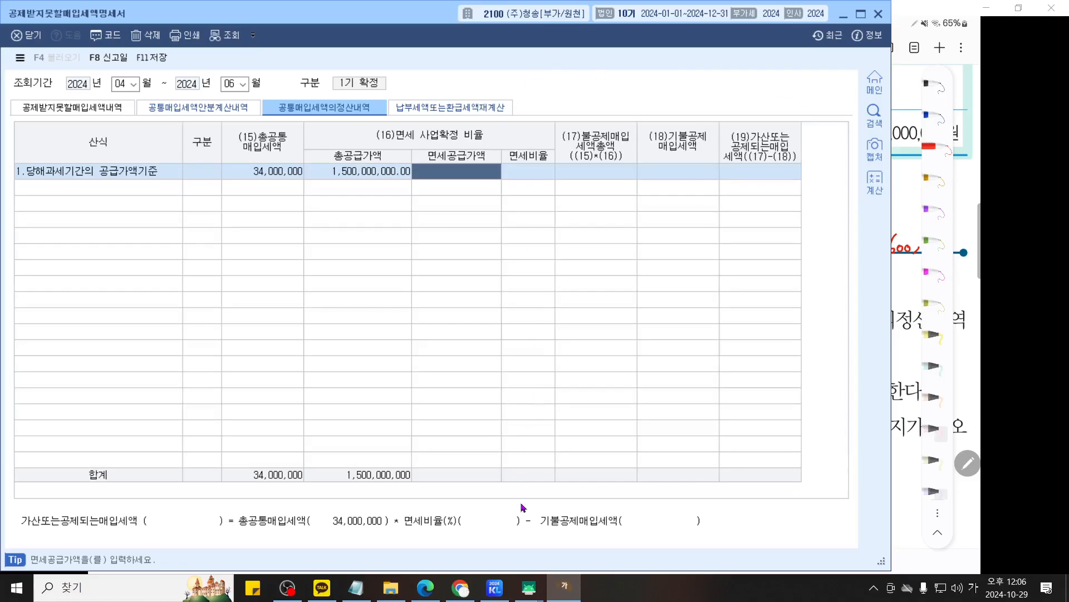
pyautogui.click(528, 587)
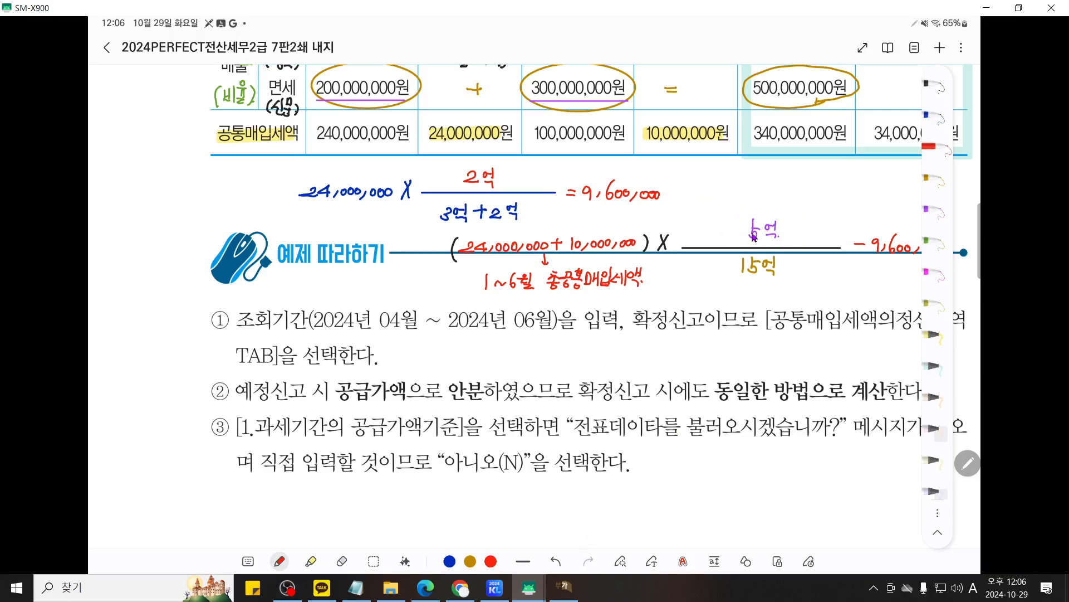
pyautogui.hotkey('alt', 'Tab')
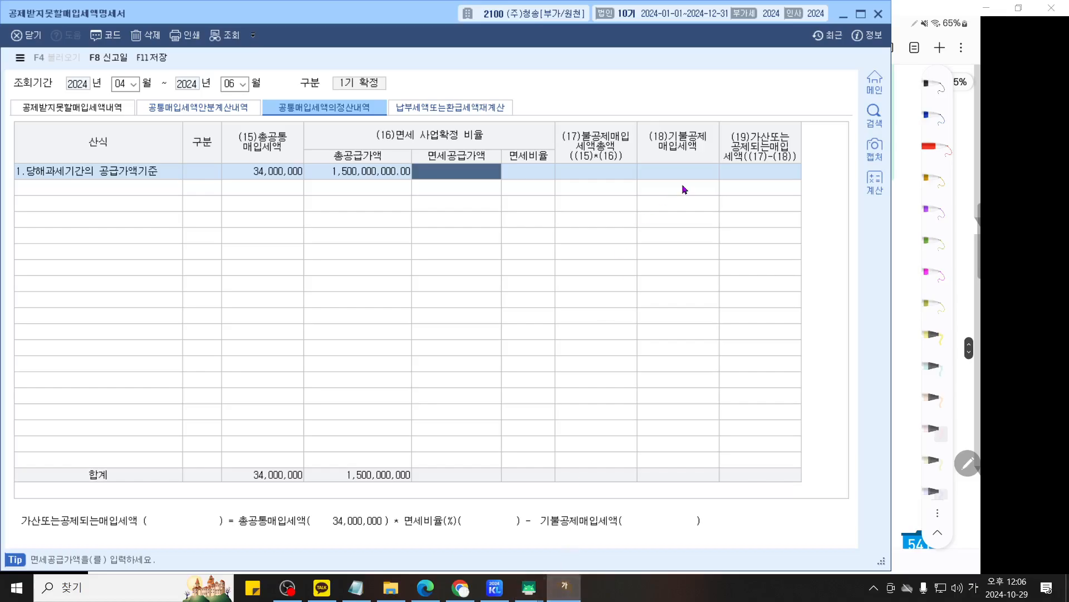
pyautogui.write('500000000')
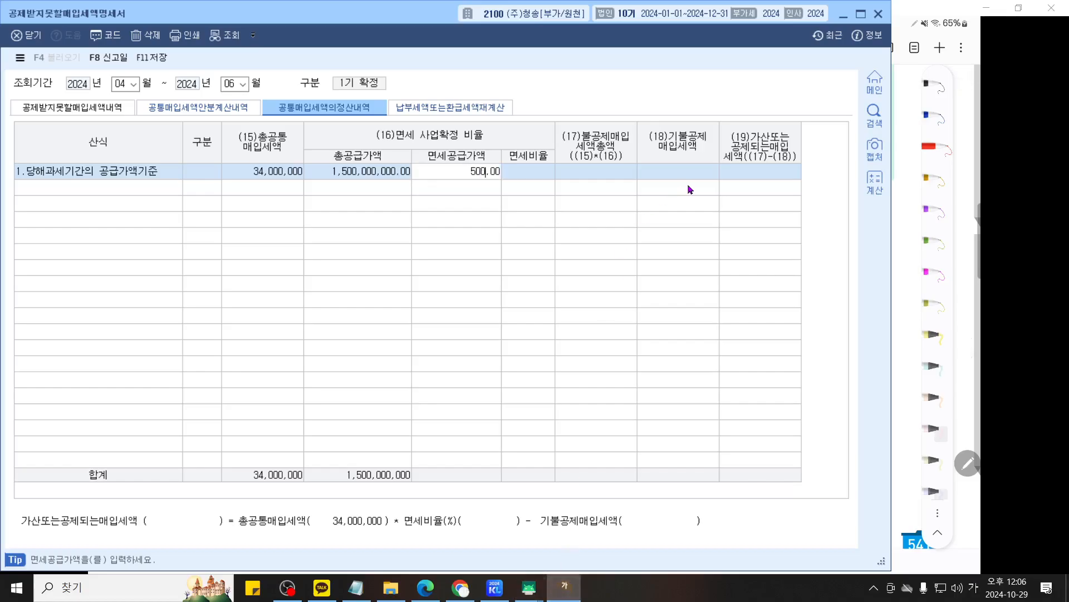
pyautogui.press('Return')
# - Circle the (17) 불공제매입세액총액 column in blue with the screen pen, and erase the circle
pyautogui.hotkey('ctrl', '1')
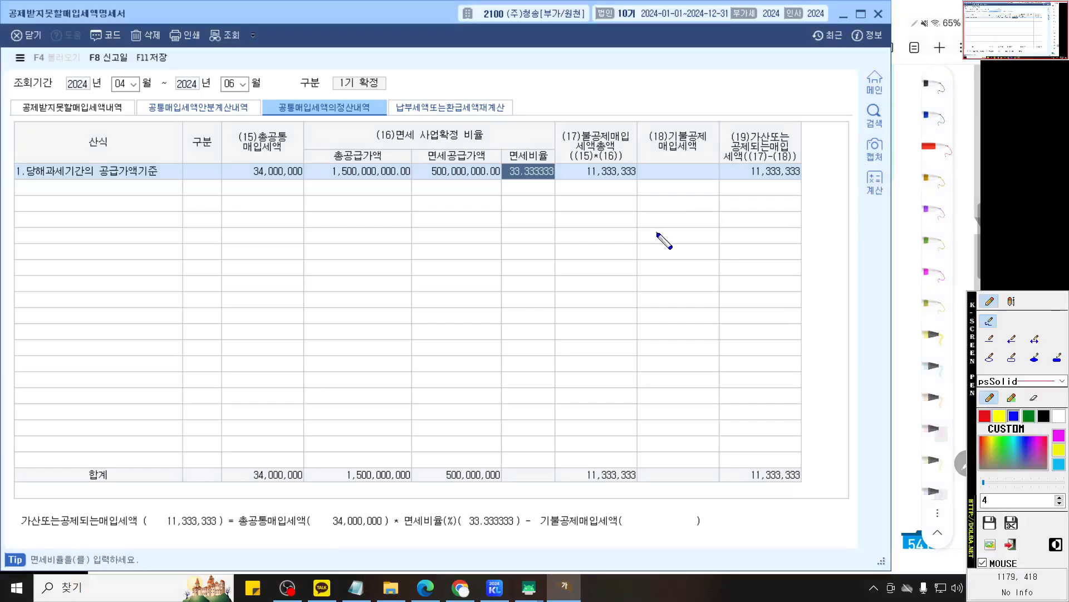
pyautogui.scroll(5, 667, 234)
pyautogui.moveTo(668, 246); pyautogui.dragTo(674, 283)
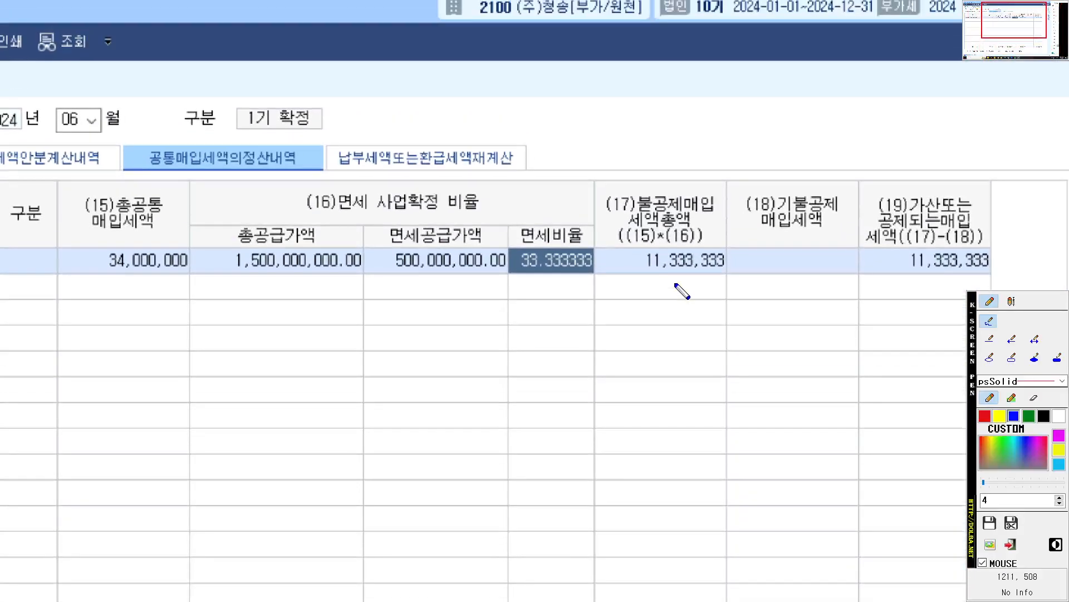
pyautogui.scroll(-1, 675, 283)
pyautogui.scroll(-1, 677, 288)
pyautogui.scroll(1, 641, 262)
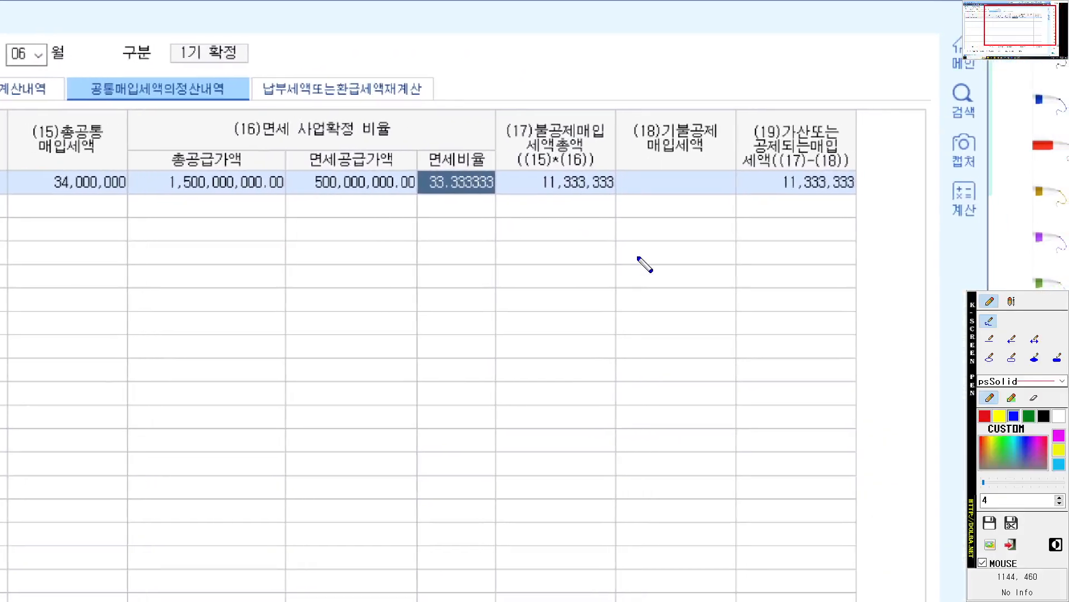
pyautogui.moveTo(618, 198)
pyautogui.mouseDown()
pyautogui.moveTo(562, 206)
pyautogui.moveTo(494, 162)
pyautogui.moveTo(554, 98)
pyautogui.moveTo(632, 148)
pyautogui.moveTo(620, 201)
pyautogui.mouseUp()
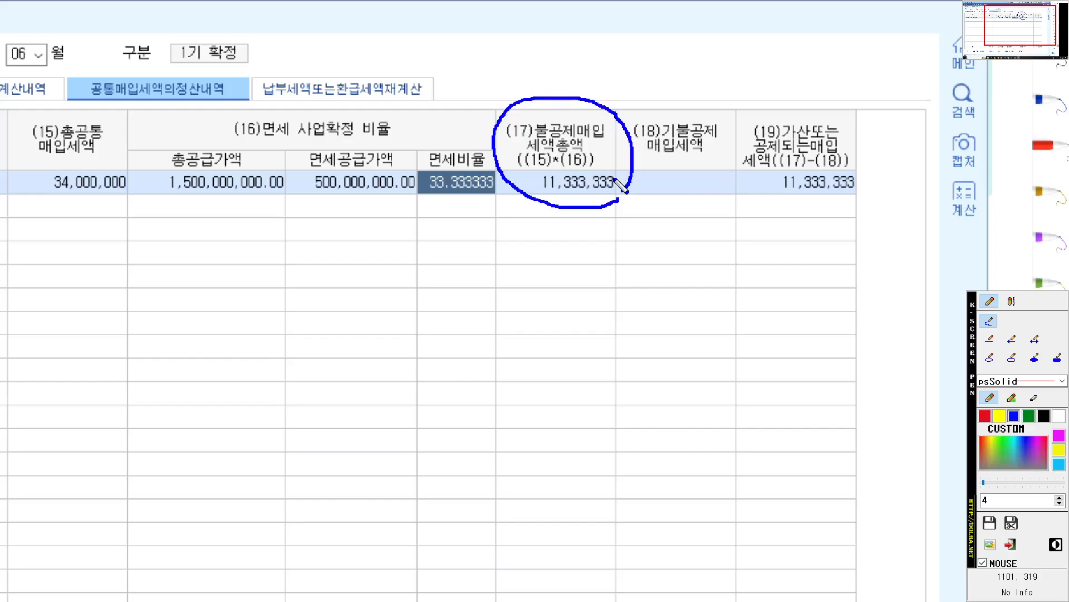
pyautogui.rightClick(966, 291)
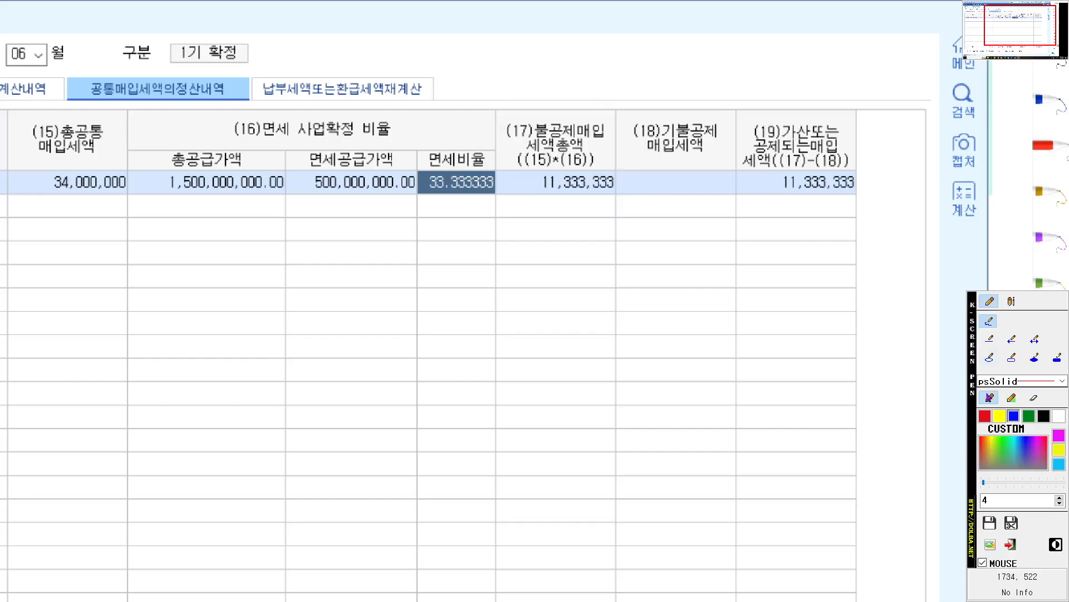
# - Circle the (18) 기불공제매입세액 heading in red with an arrow to its cell, and clear the marks
pyautogui.click(985, 418)
pyautogui.moveTo(723, 158)
pyautogui.mouseDown()
pyautogui.moveTo(632, 146)
pyautogui.moveTo(718, 101)
pyautogui.moveTo(721, 165)
pyautogui.moveTo(666, 185)
pyautogui.moveTo(687, 186)
pyautogui.mouseUp()
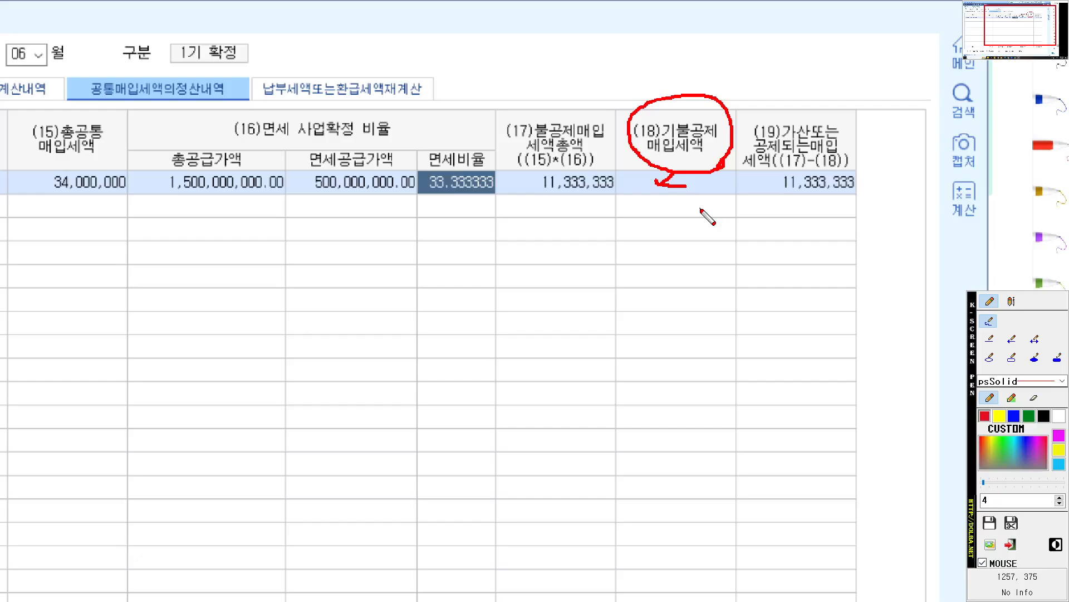
pyautogui.press('Escape')
# - Enter 9,600,000 as 기불공제매입세액 in the 공급가액기준 row
pyautogui.click(694, 174)
pyautogui.write('9,600,000')
pyautogui.press('Return')
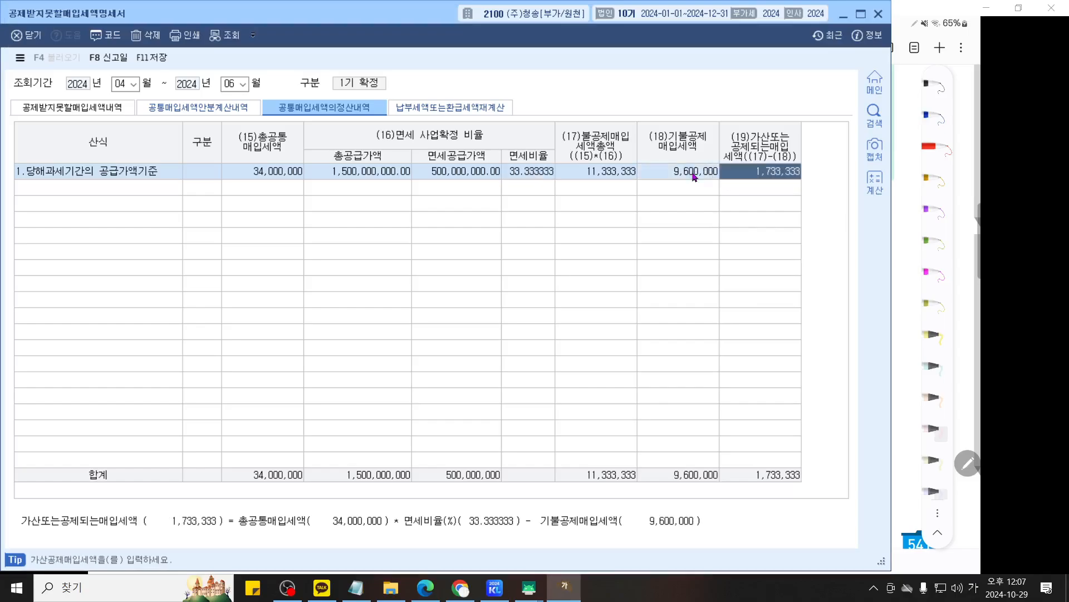
# - Underline the 조회기간 and the (19) 가산또는공제되는매입세액 amount in red with the screen pen, and clear the marks
pyautogui.press('F2')
pyautogui.scroll(1, 680, 200)
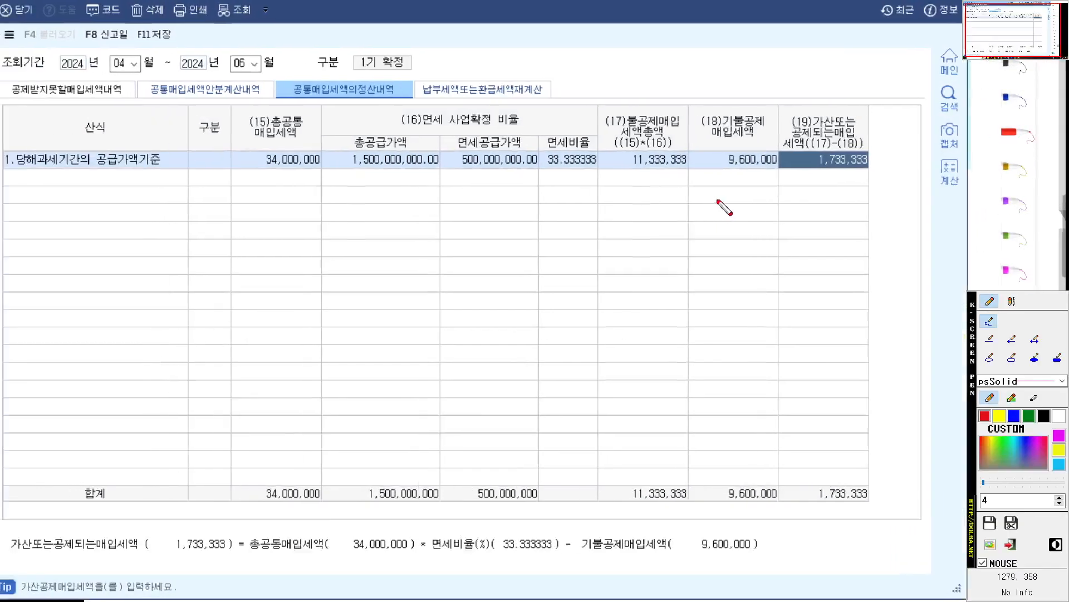
pyautogui.scroll(1, 67, 104)
pyautogui.moveTo(68, 104); pyautogui.dragTo(290, 97)
pyautogui.scroll(-2, 160, 106)
pyautogui.hotkey('ctrl', 'z')
pyautogui.moveTo(725, 180); pyautogui.dragTo(829, 181)
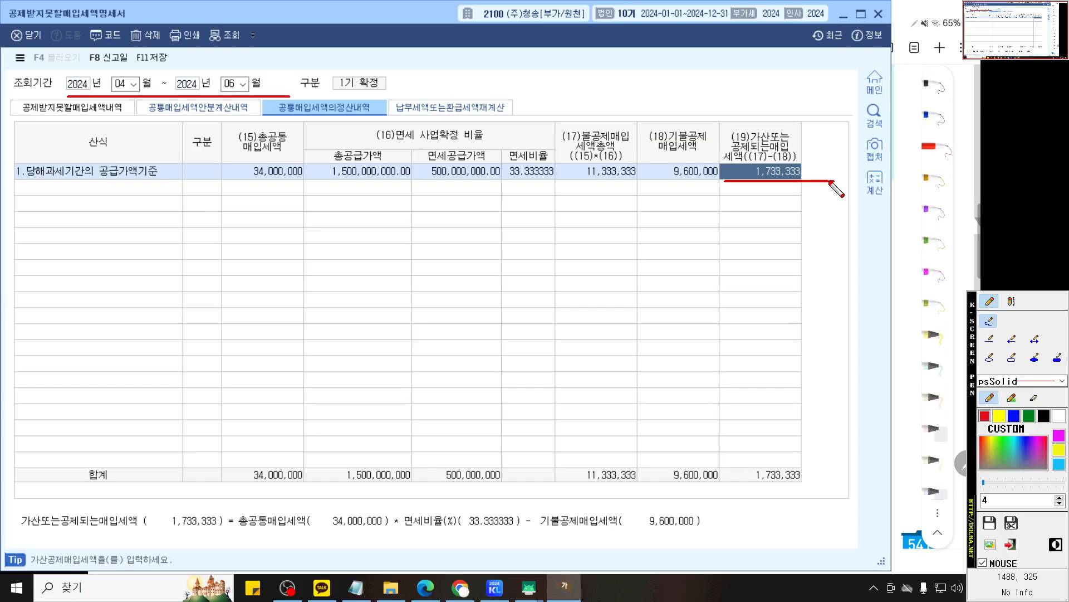
pyautogui.press('Escape')
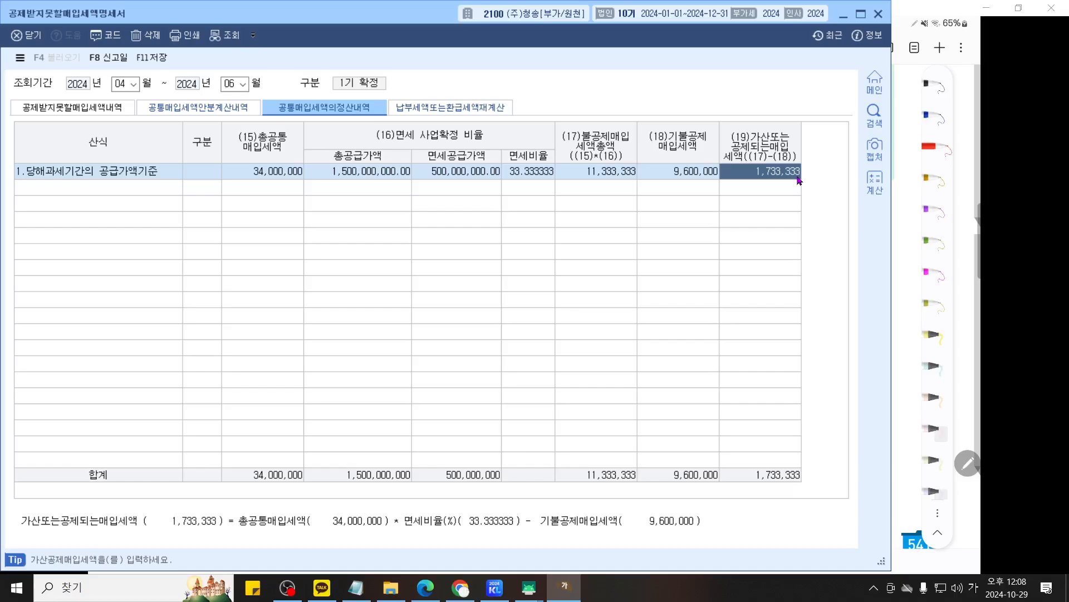
pyautogui.click(286, 587)
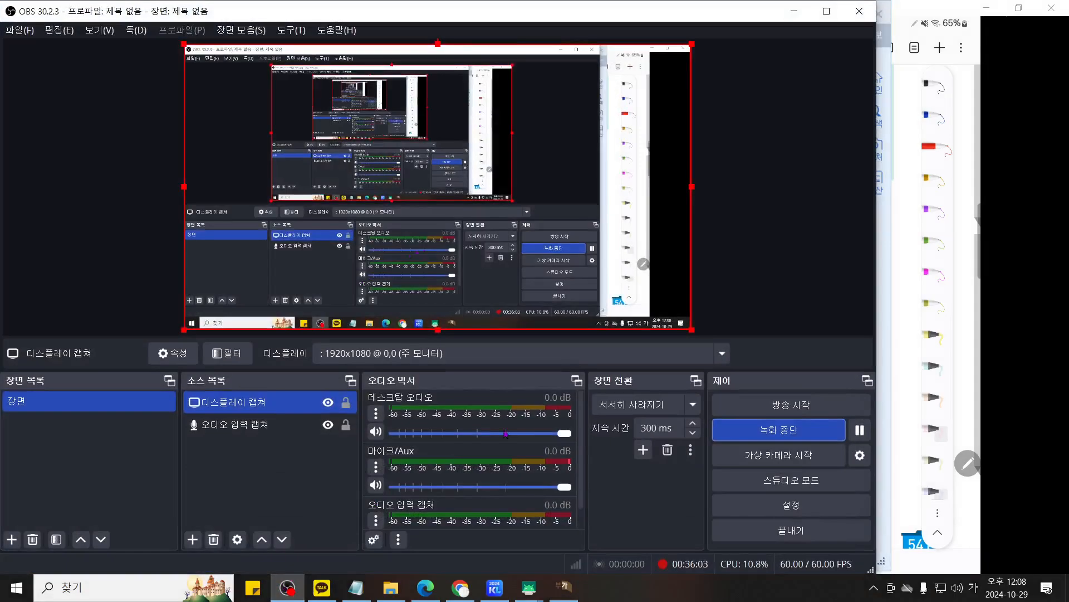